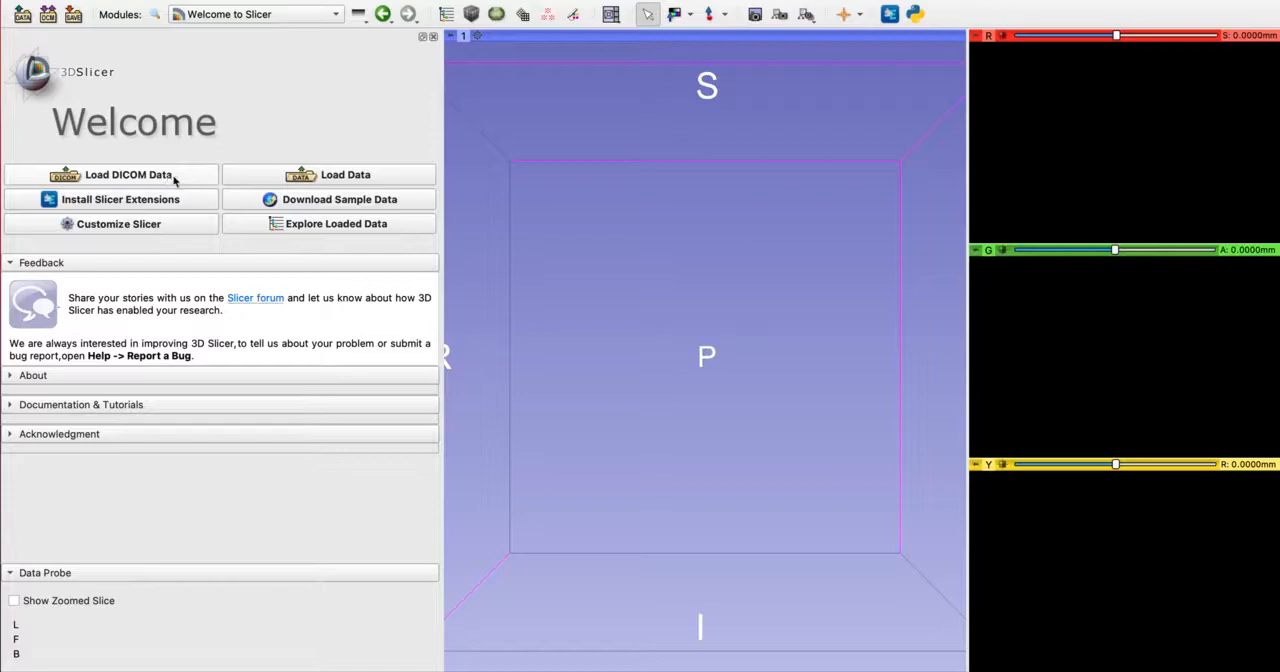
Load the CTACardio volume from the built-in sample data
{"action": "left_click", "coordinate": [315, 201]}
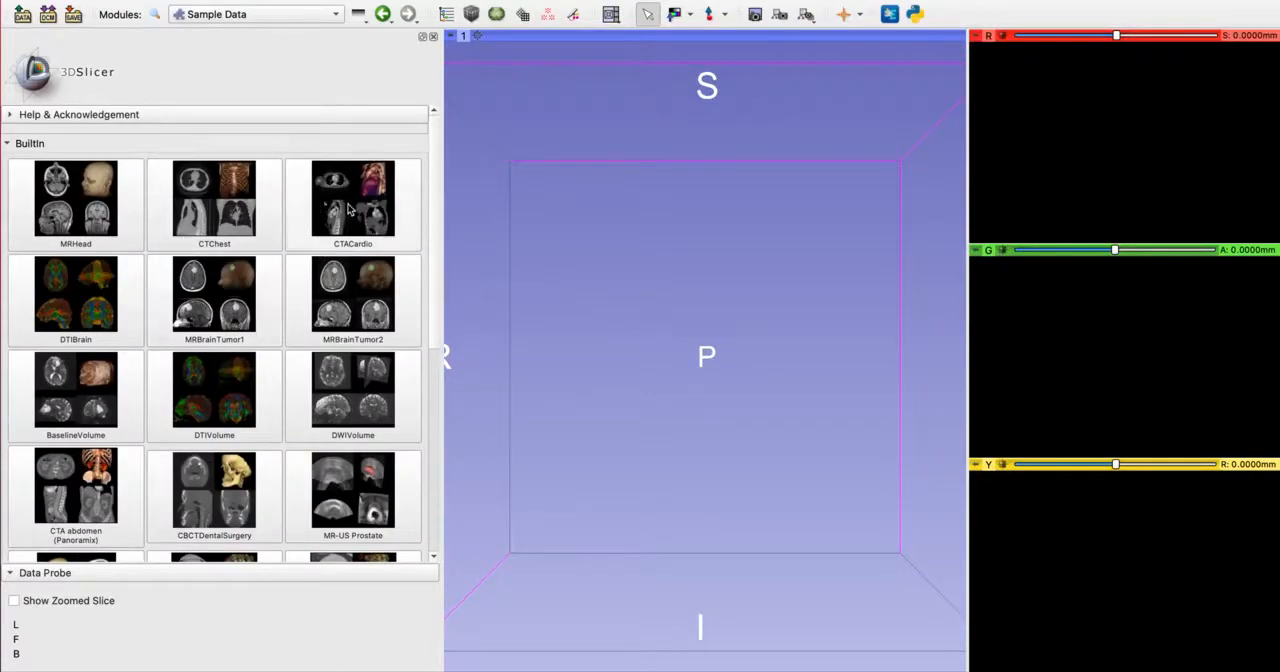
{"action": "left_click", "coordinate": [355, 206]}
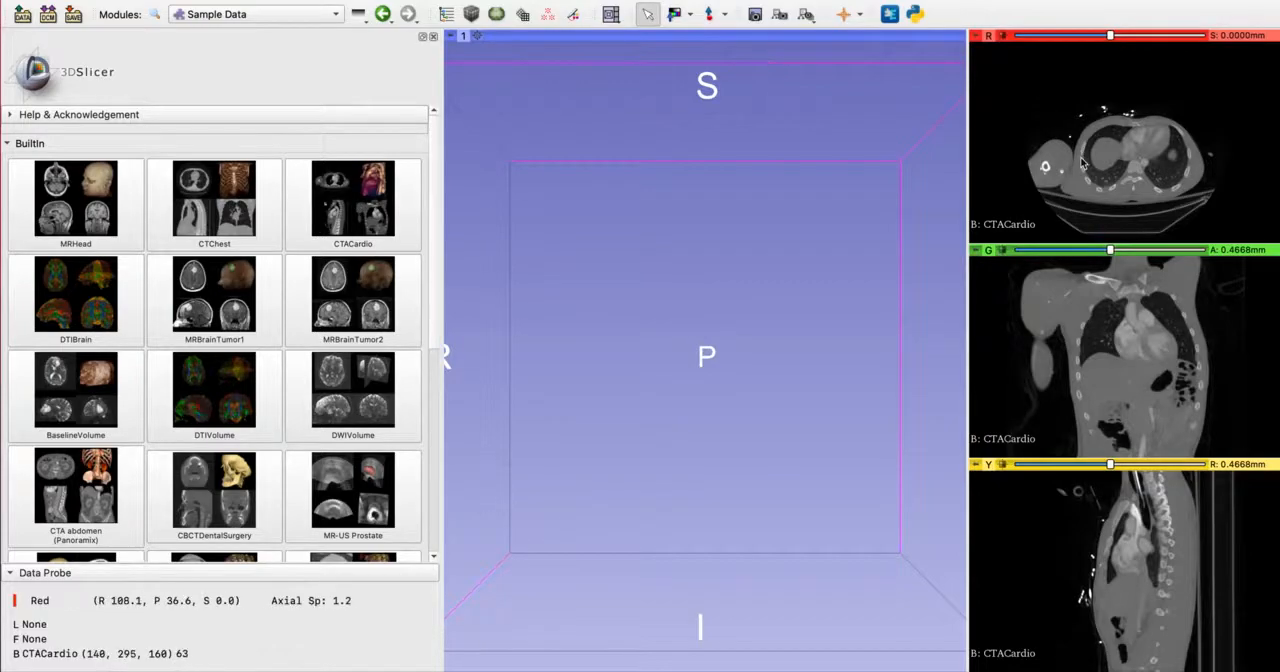
Browse the axial slices of the CTACardio volume and enlarge the axial view to examine the chest anatomy
{"action": "scroll", "coordinate": [1122, 175], "scroll_direction": "down", "scroll_amount": 2}
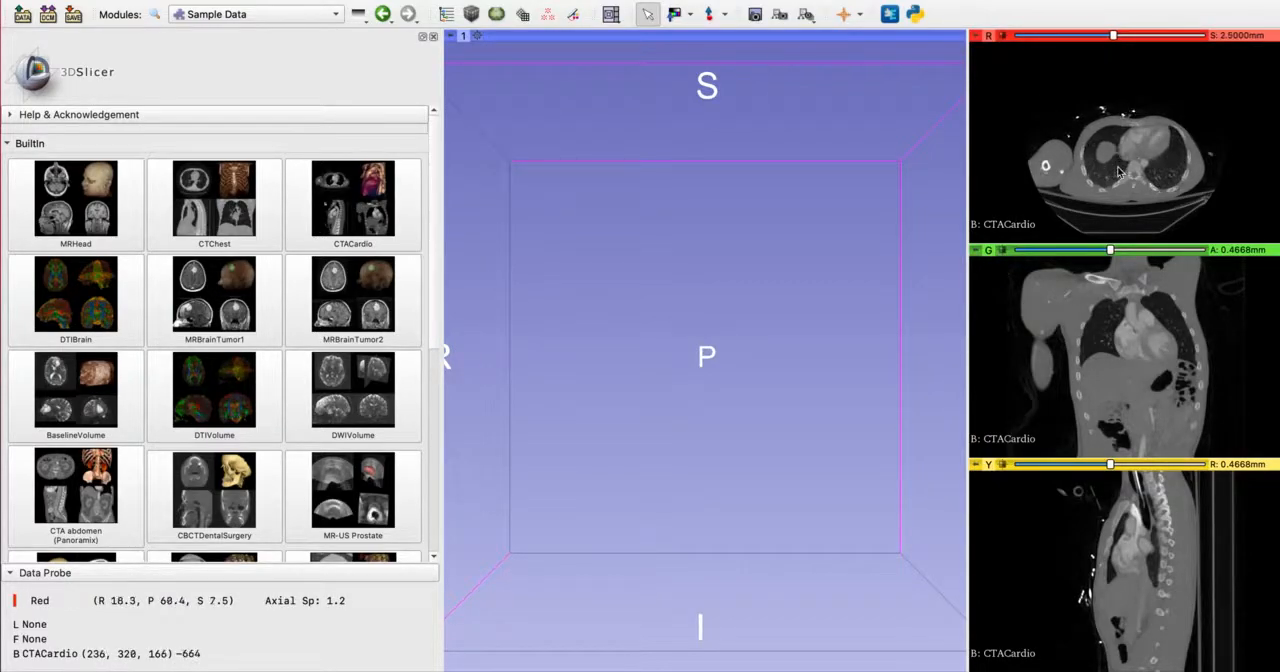
{"action": "scroll", "coordinate": [1122, 175], "scroll_direction": "down", "scroll_amount": 19}
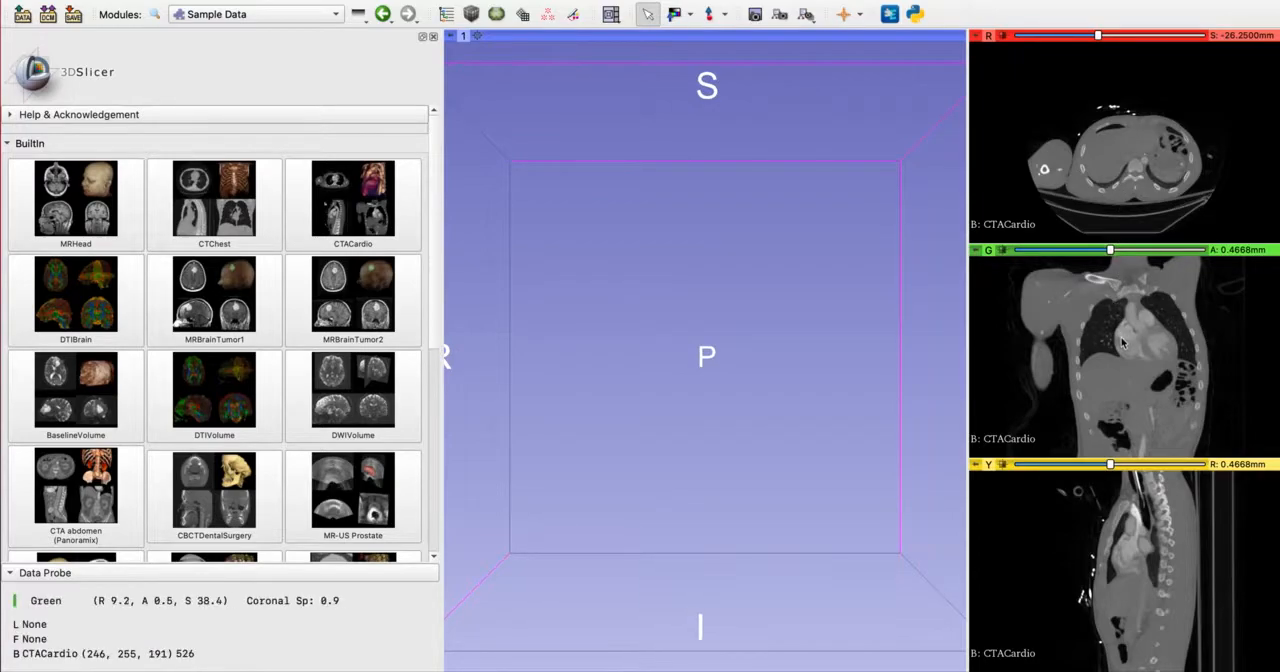
{"action": "middle_click_drag", "start_coordinate": [1121, 205], "coordinate": [1097, 178]}
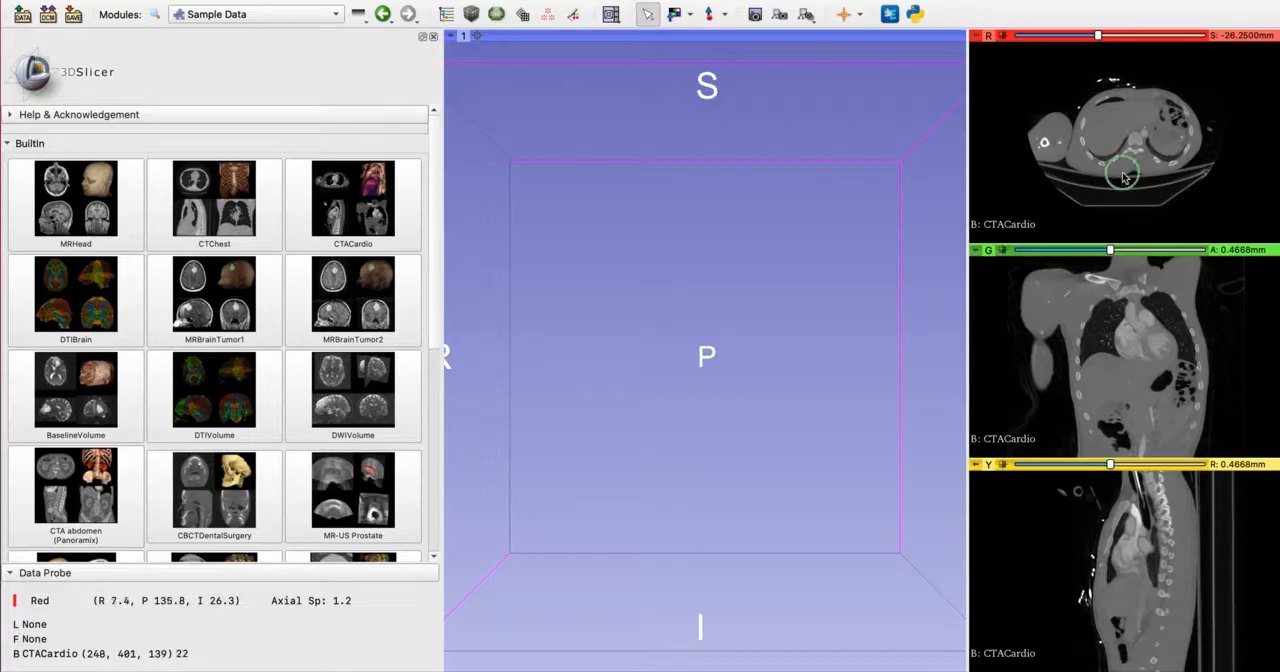
{"action": "right_click_drag", "start_coordinate": [1156, 172], "coordinate": [1173, 219]}
{"action": "scroll", "coordinate": [1148, 152], "scroll_direction": "up", "scroll_amount": 18}
{"action": "scroll", "coordinate": [1140, 153], "scroll_direction": "up", "scroll_amount": 6}
{"action": "mouse_move", "coordinate": [1114, 42]}
{"action": "left_mouse_down"}
{"action": "mouse_move", "coordinate": [1058, 46]}
{"action": "mouse_move", "coordinate": [1156, 44]}
{"action": "mouse_move", "coordinate": [1068, 44]}
{"action": "mouse_move", "coordinate": [1118, 44]}
{"action": "left_mouse_up"}
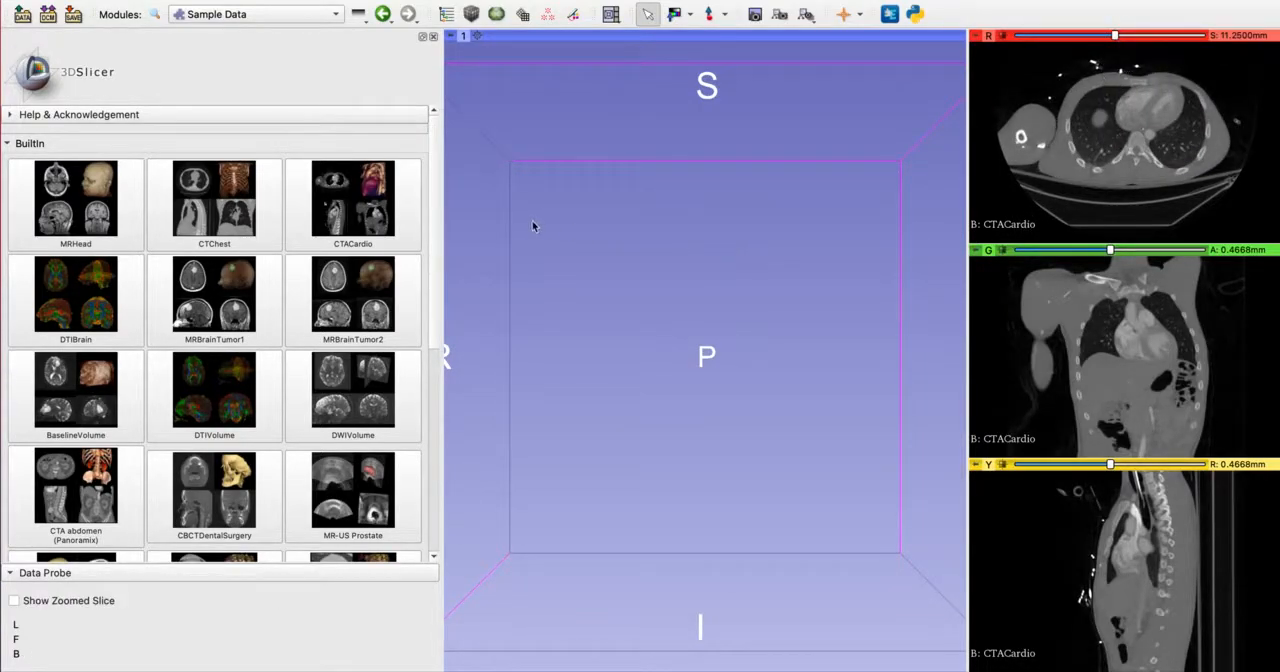
Open the Segment Editor module and add a new segment named mask
{"action": "left_click", "coordinate": [277, 18]}
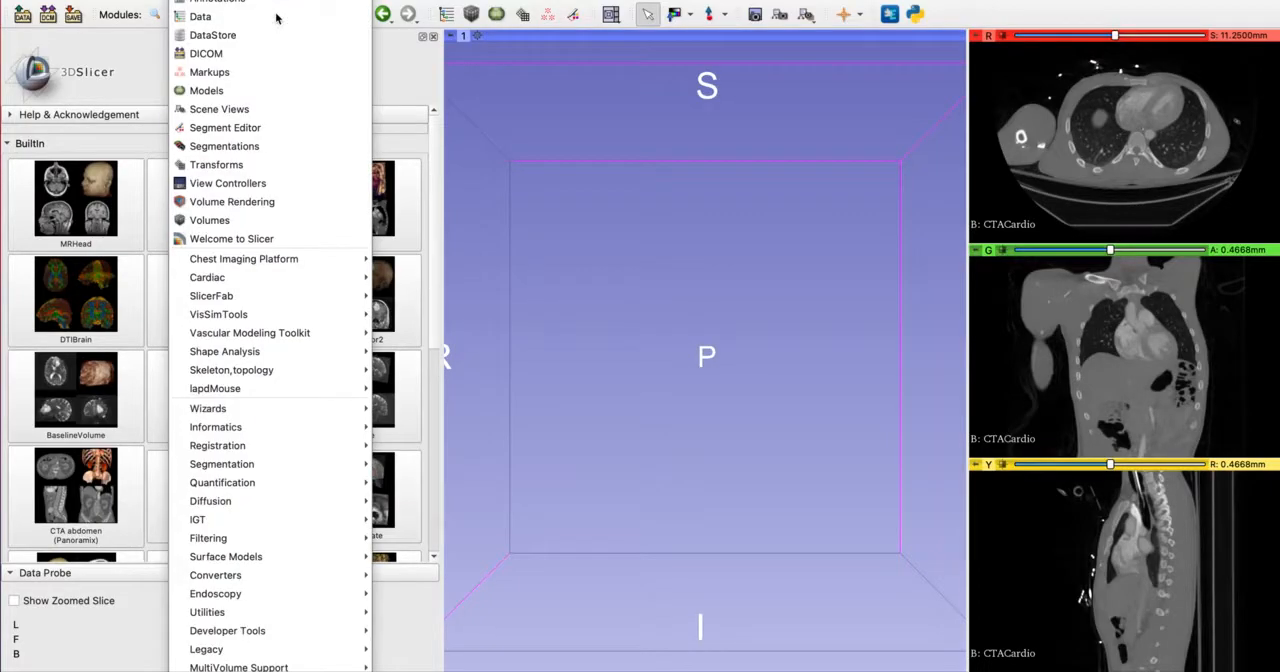
{"action": "left_click", "coordinate": [271, 133]}
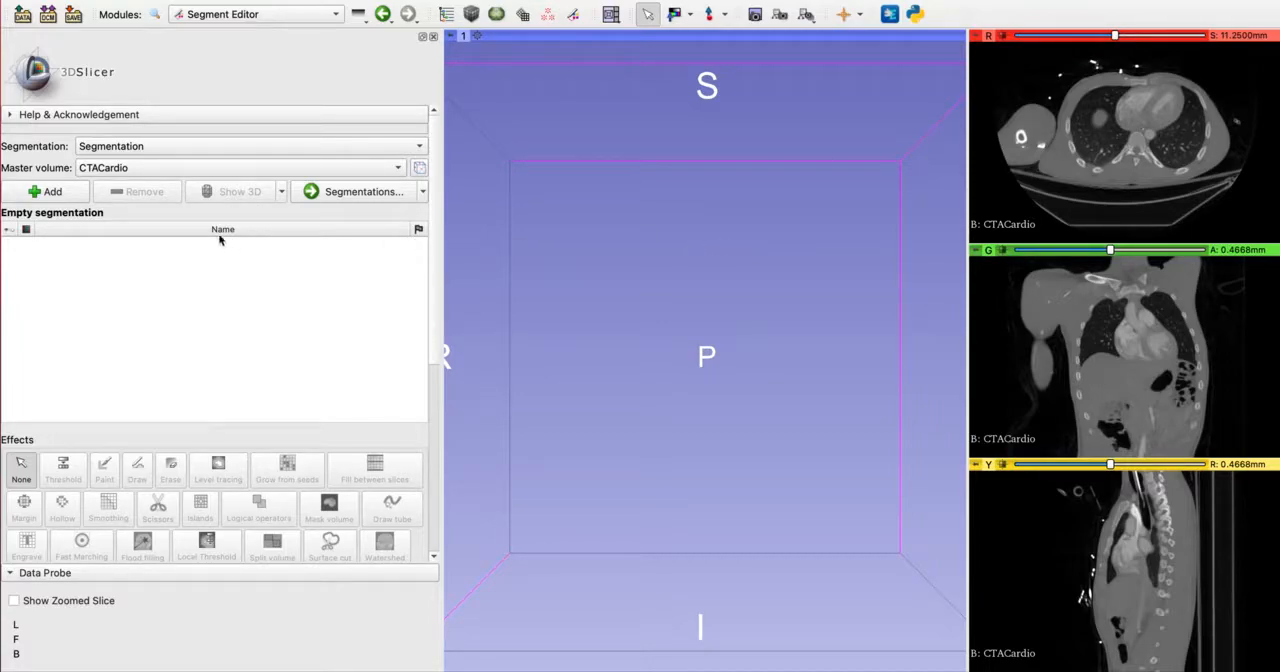
{"action": "left_click", "coordinate": [52, 192]}
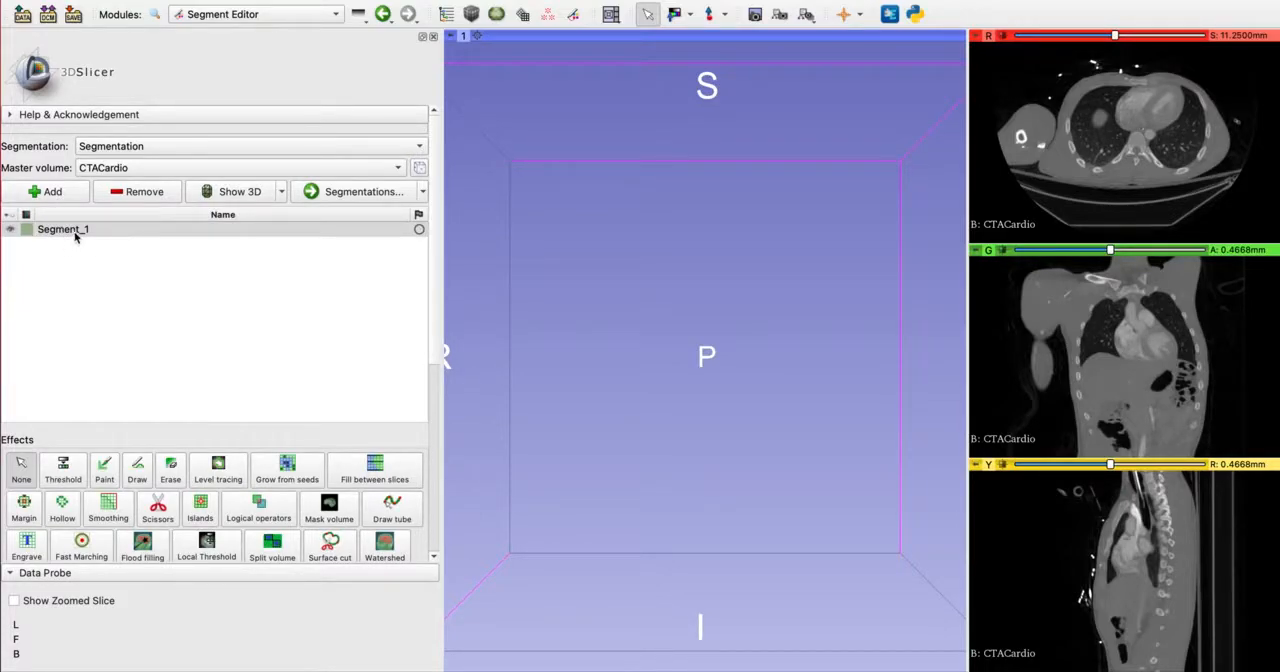
{"action": "double_click", "coordinate": [76, 231]}
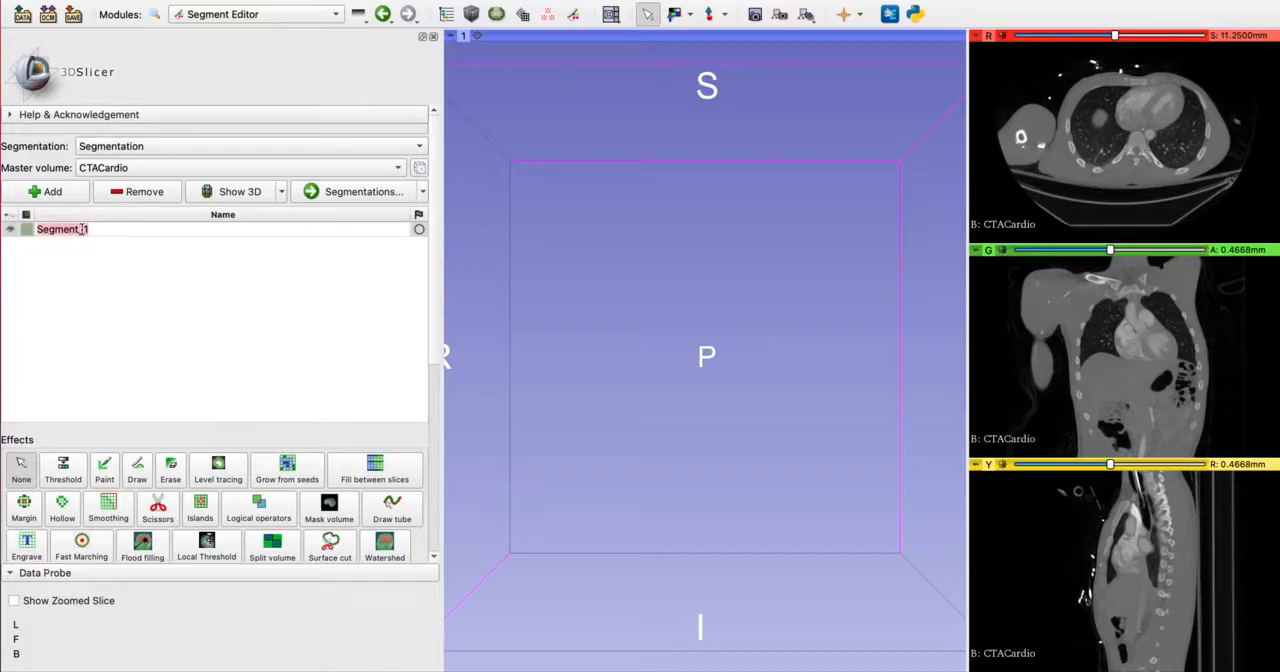
{"action": "type", "text": "mask"}
{"action": "key", "text": "Return"}
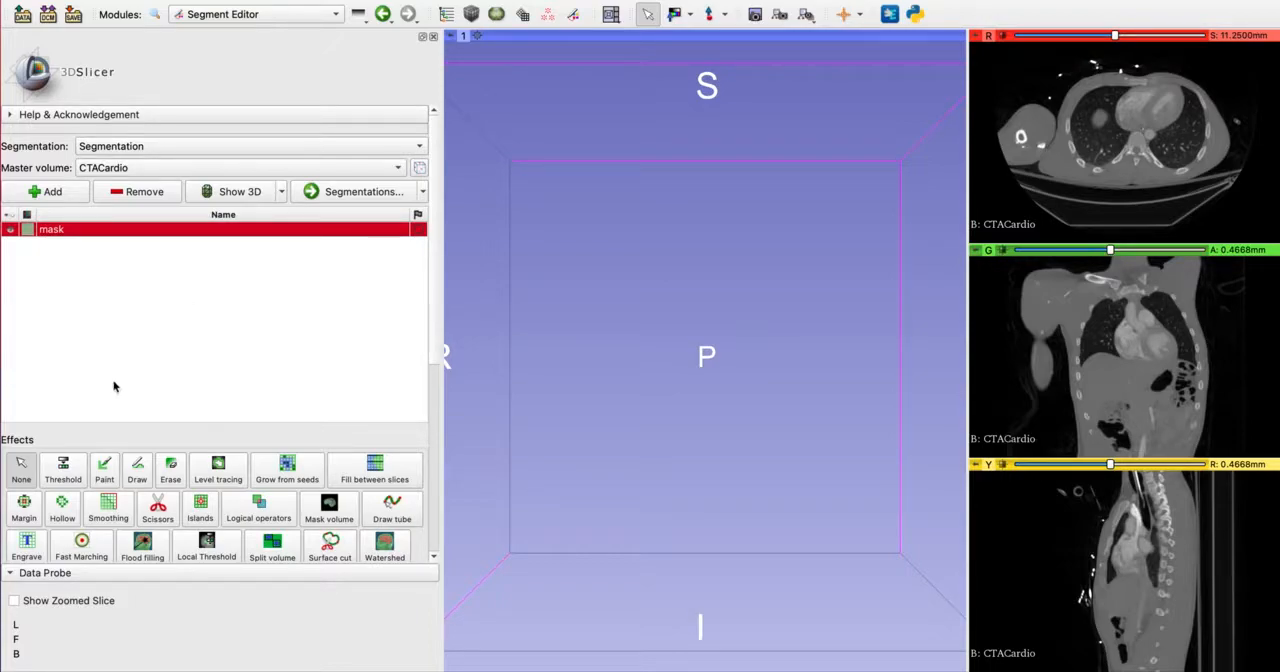
Use the Threshold effect on the mask segment and set its intensity range to 142.34–3531.99
{"action": "left_click", "coordinate": [68, 470]}
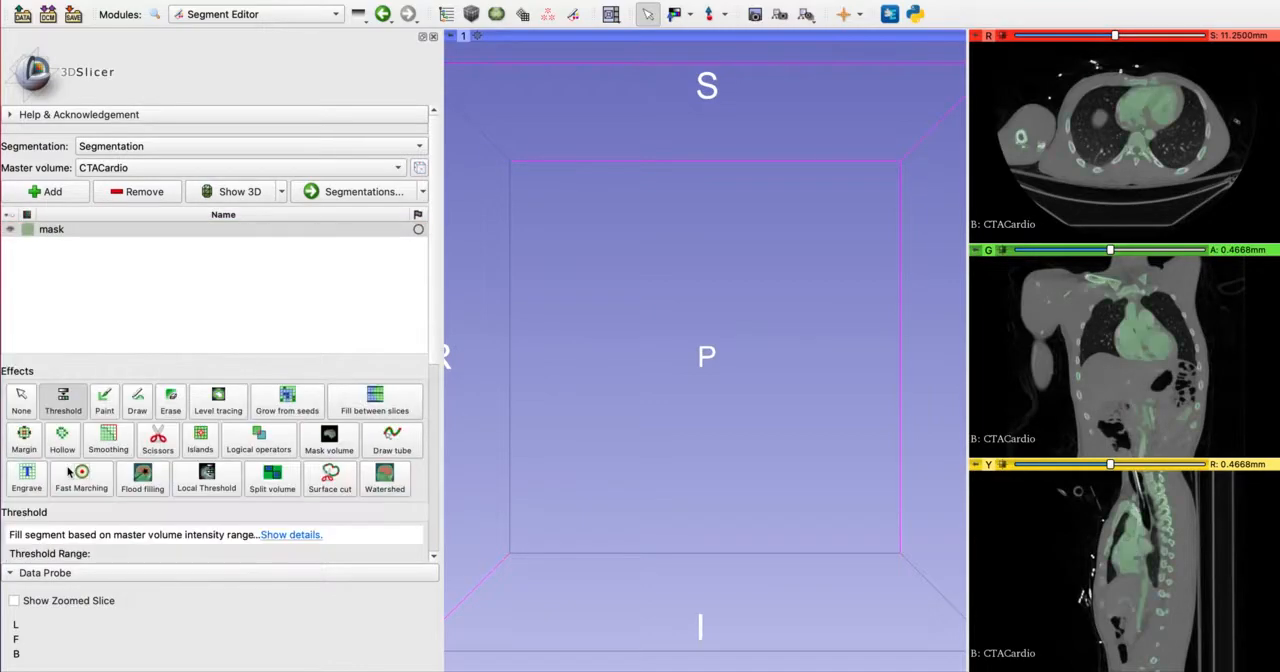
{"action": "scroll", "coordinate": [290, 375], "scroll_direction": "down", "scroll_amount": 2}
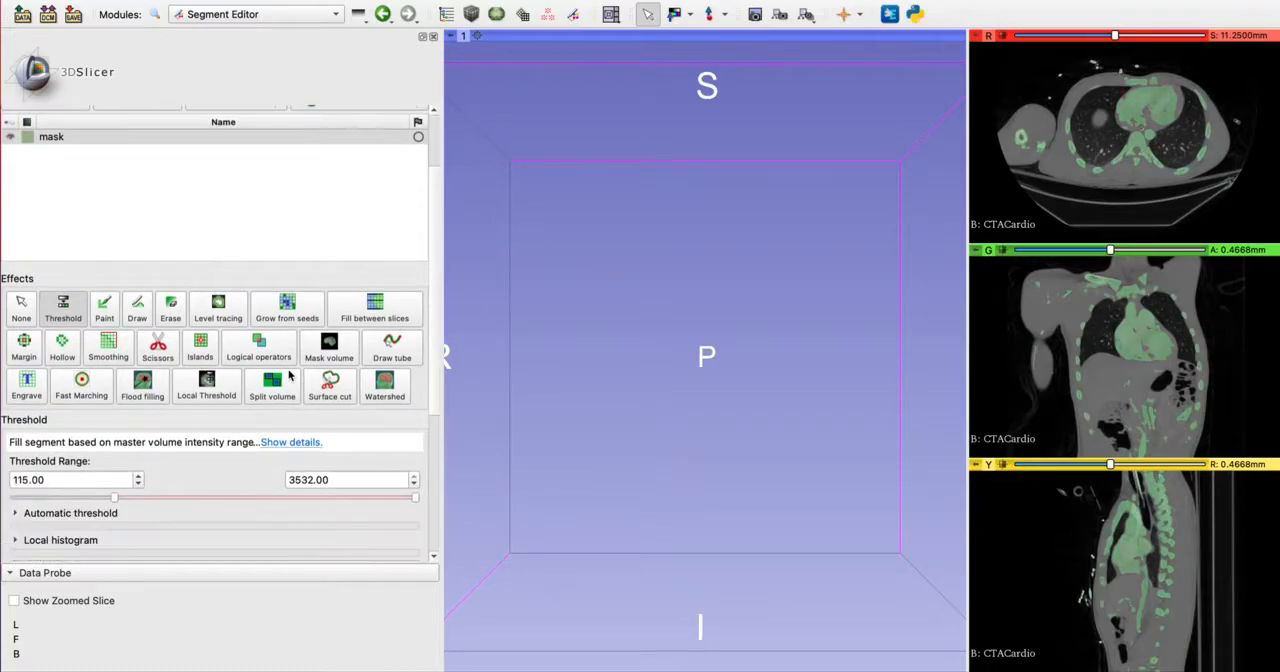
{"action": "scroll", "coordinate": [290, 375], "scroll_direction": "down", "scroll_amount": 1}
{"action": "scroll", "coordinate": [282, 394], "scroll_direction": "down", "scroll_amount": 1}
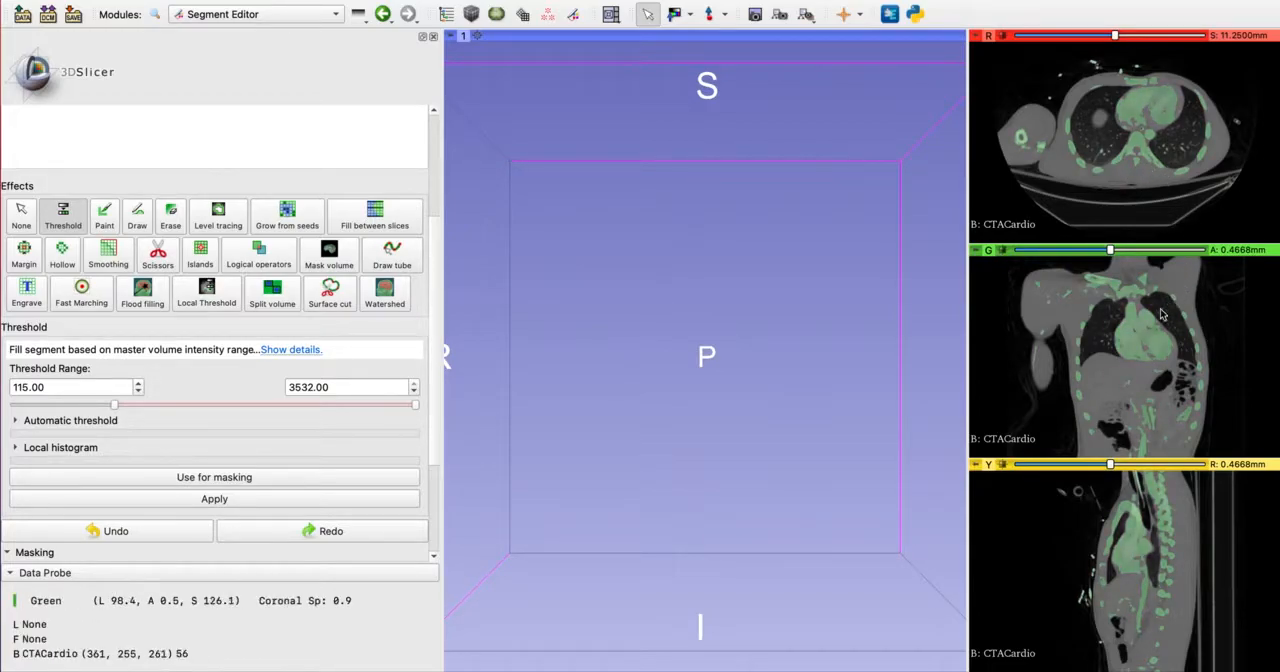
{"action": "scroll", "coordinate": [1146, 343], "scroll_direction": "up", "scroll_amount": 5, "text": "ctrl"}
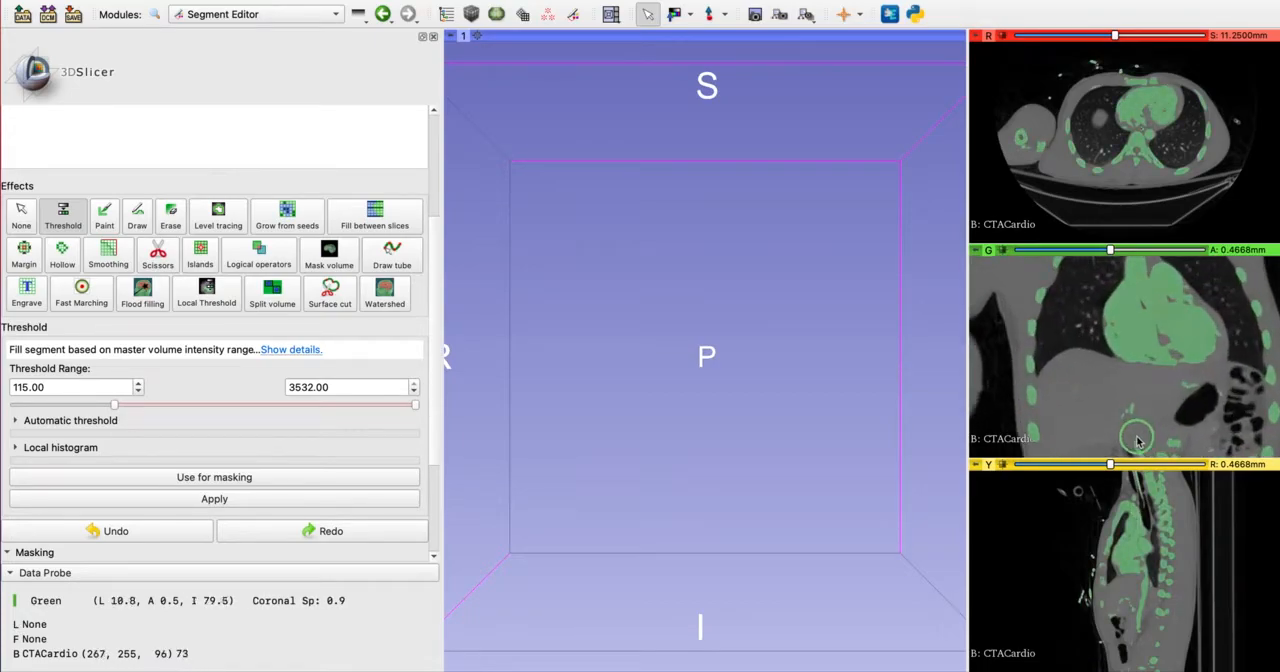
{"action": "scroll", "coordinate": [1150, 345], "scroll_direction": "down", "scroll_amount": 5, "text": "ctrl"}
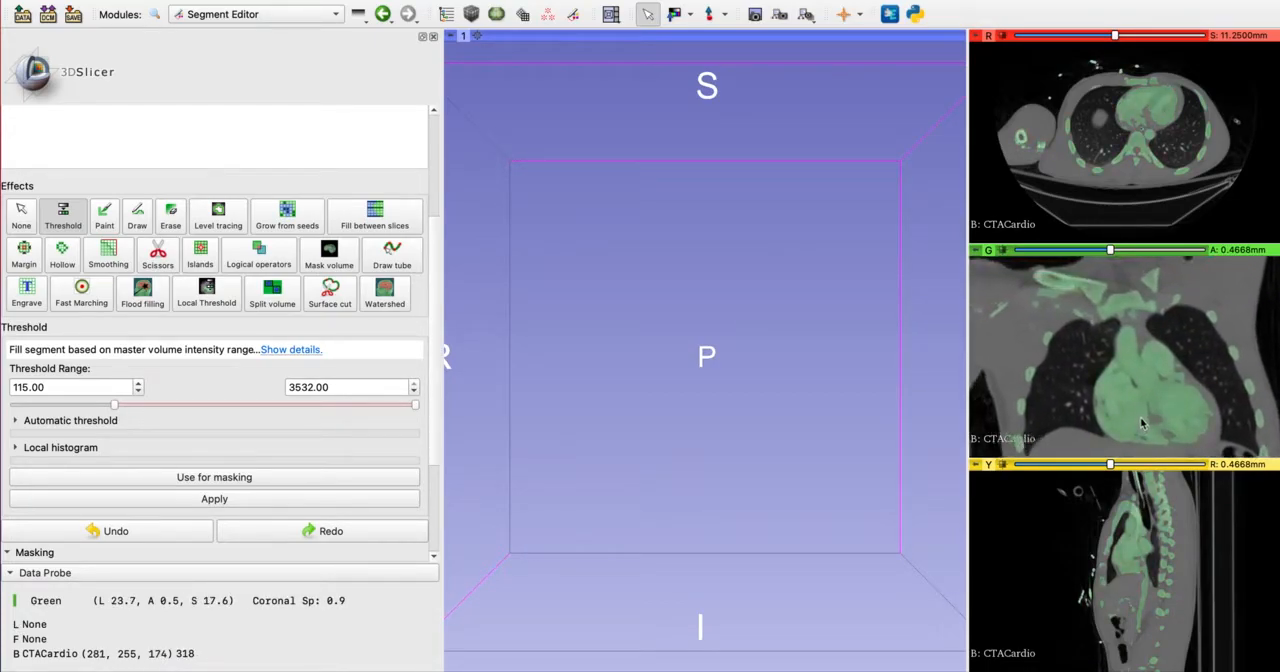
{"action": "scroll", "coordinate": [1143, 422], "scroll_direction": "down", "scroll_amount": 2}
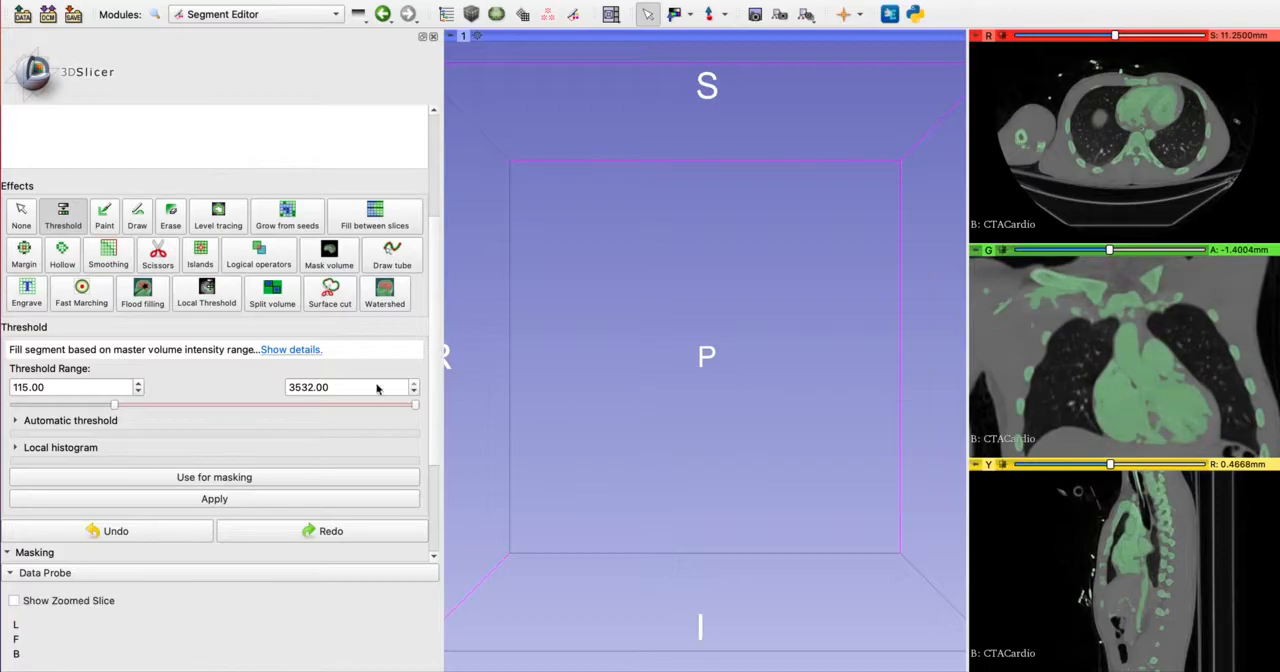
{"action": "mouse_move", "coordinate": [114, 405]}
{"action": "left_mouse_down"}
{"action": "mouse_move", "coordinate": [97, 407]}
{"action": "mouse_move", "coordinate": [126, 401]}
{"action": "left_mouse_up"}
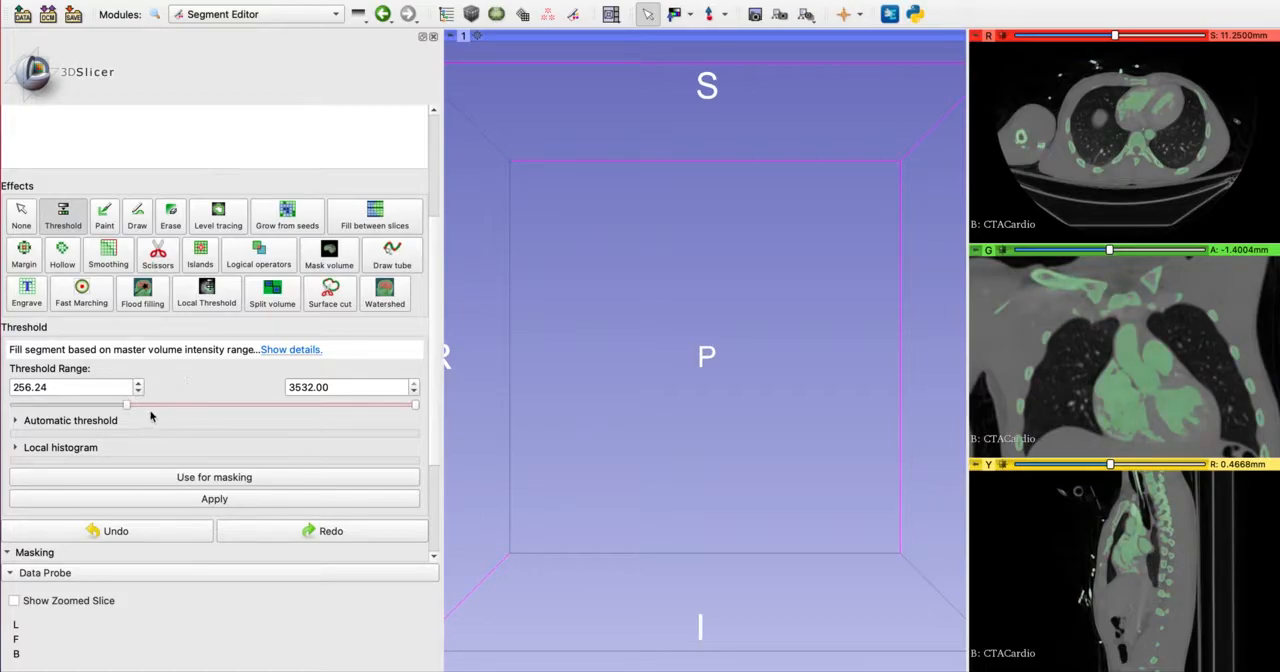
{"action": "left_click_drag", "start_coordinate": [126, 412], "coordinate": [117, 411]}
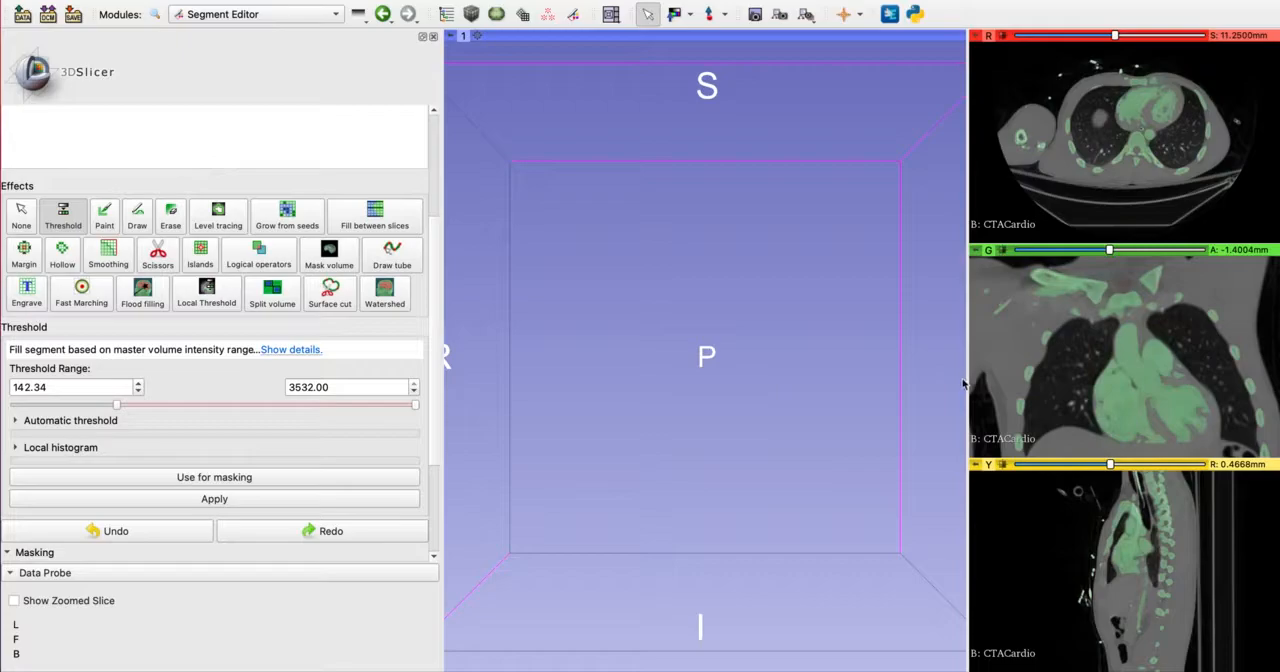
{"action": "mouse_move", "coordinate": [414, 407]}
{"action": "left_mouse_down"}
{"action": "mouse_move", "coordinate": [109, 398]}
{"action": "mouse_move", "coordinate": [424, 421]}
{"action": "left_mouse_up"}
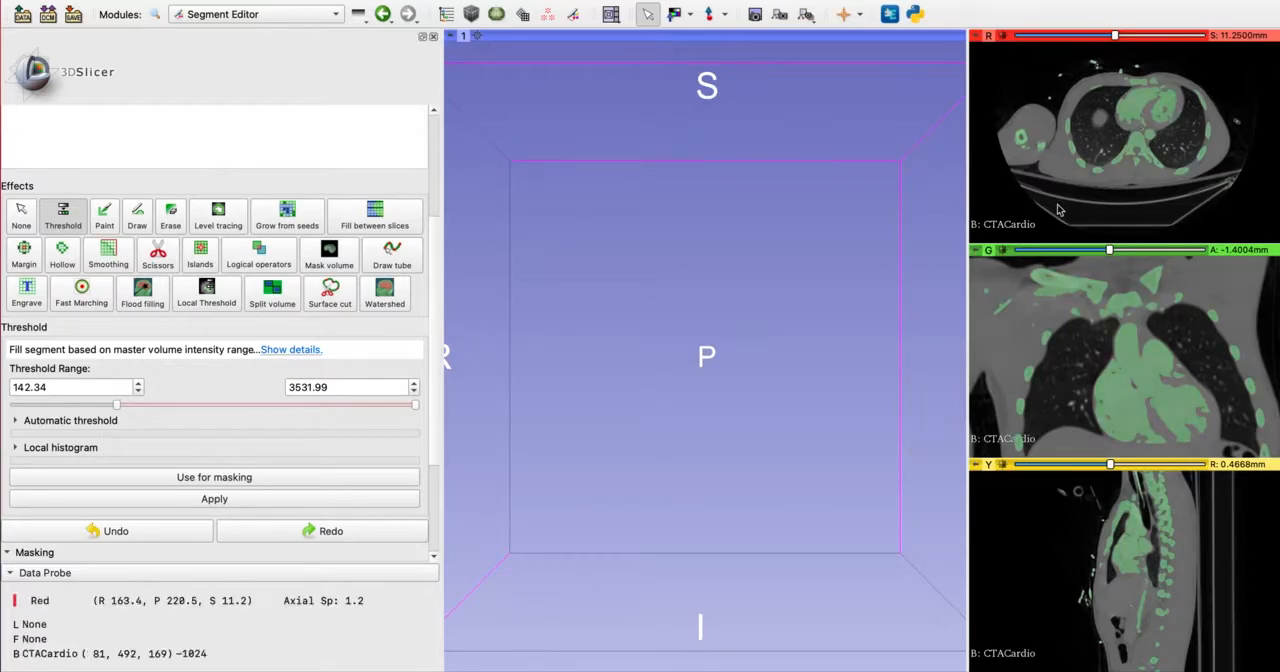
Check the threshold preview in enlarged axial and sagittal slices and apply the threshold to the mask segment
{"action": "right_click_drag", "start_coordinate": [1090, 226], "coordinate": [1068, 263]}
{"action": "middle_click_drag", "start_coordinate": [1125, 174], "coordinate": [1099, 183]}
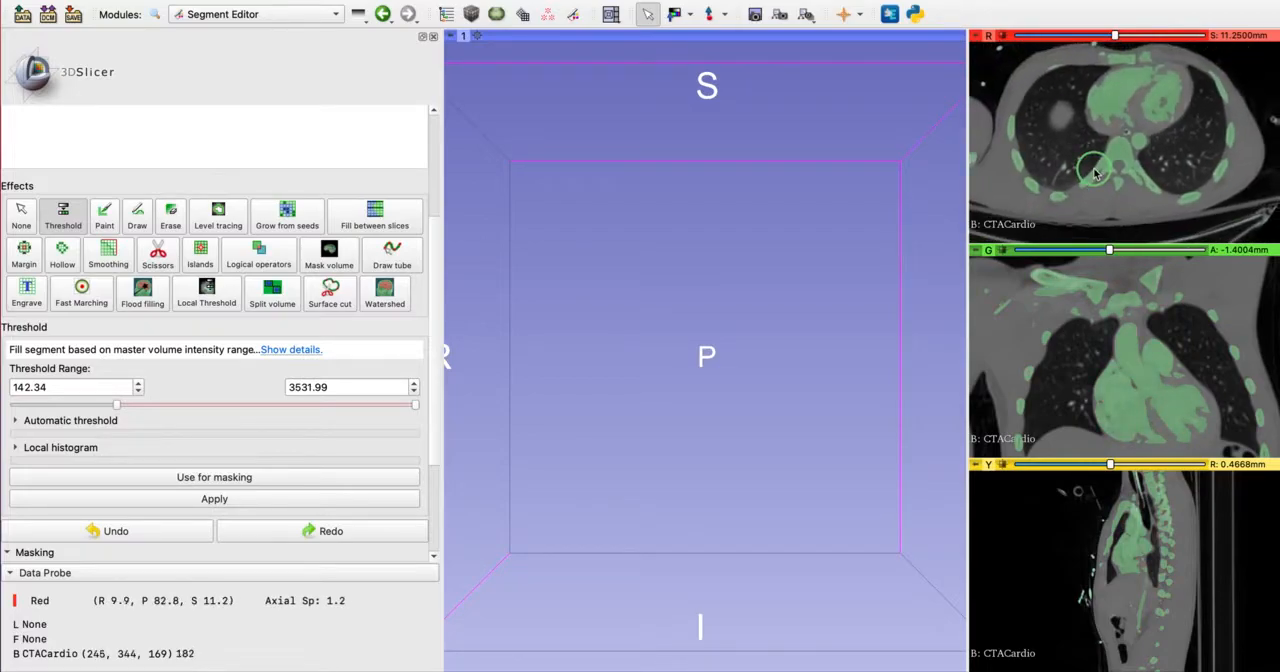
{"action": "right_click_drag", "start_coordinate": [1110, 482], "coordinate": [1115, 567]}
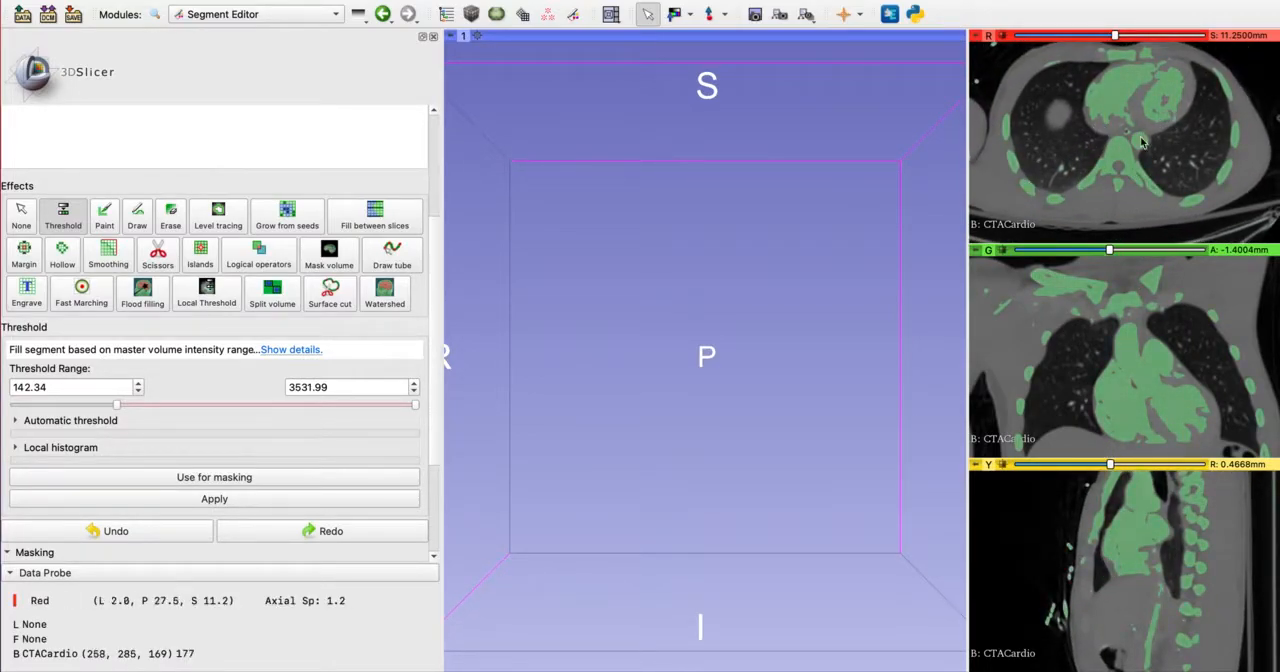
{"action": "left_click", "coordinate": [220, 499]}
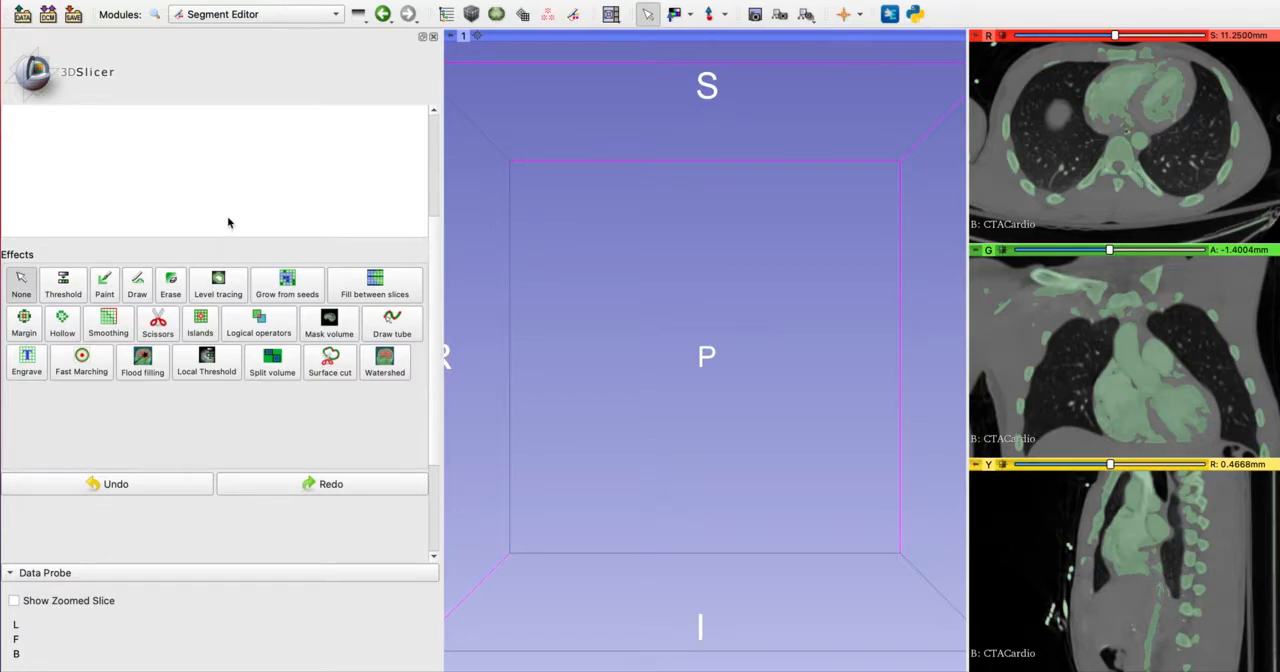
Show the mask segment as a surface in the 3D view
{"action": "scroll", "coordinate": [226, 226], "scroll_direction": "up", "scroll_amount": 3}
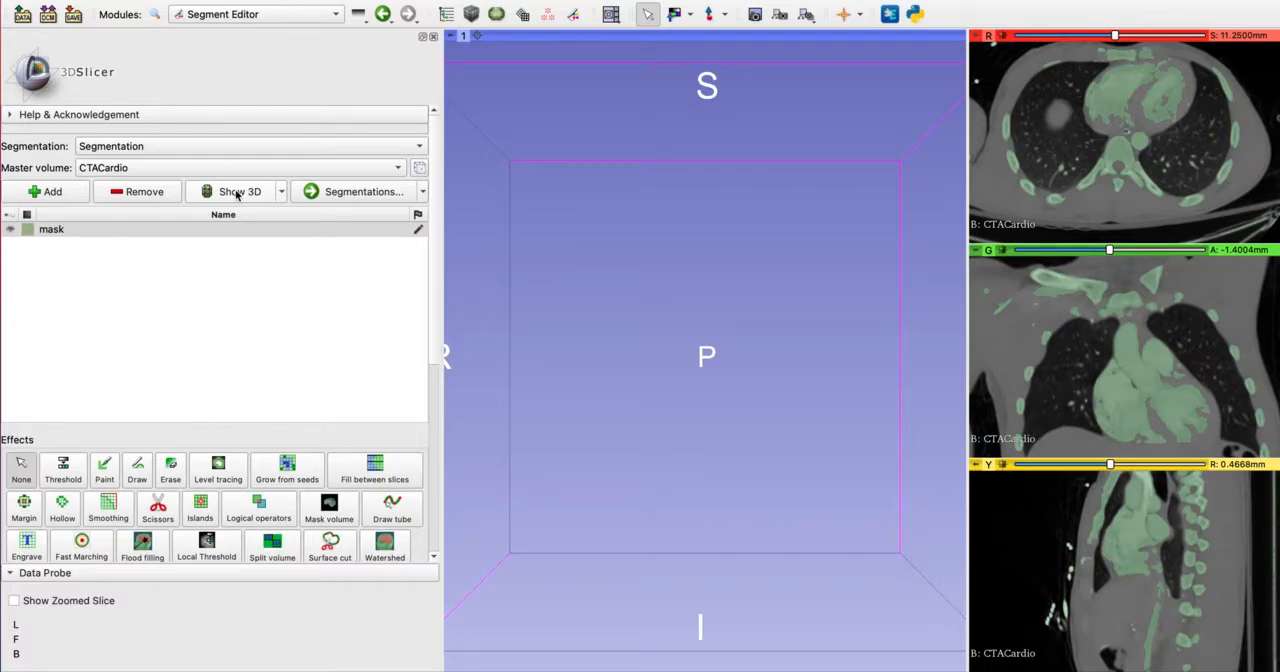
{"action": "left_click", "coordinate": [237, 192]}
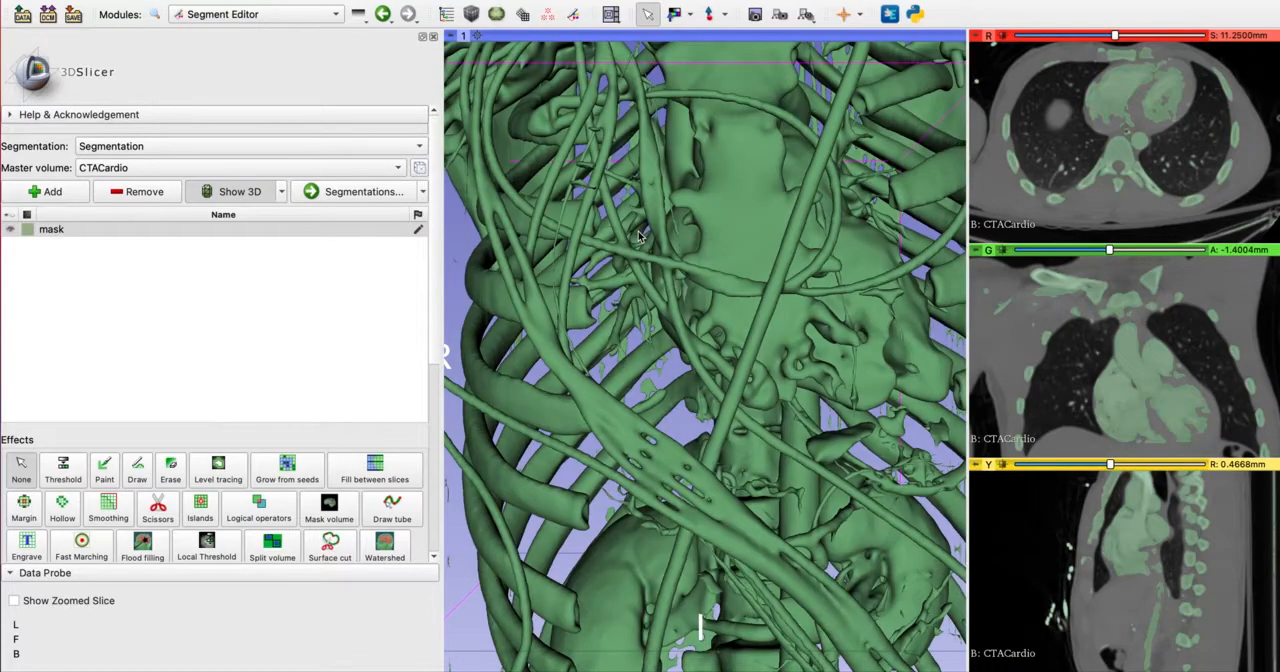
Examine the mask's 3D surface from several angles and distances, checking the skeleton, heart and external cables
{"action": "scroll", "coordinate": [632, 240], "scroll_direction": "down", "scroll_amount": 10}
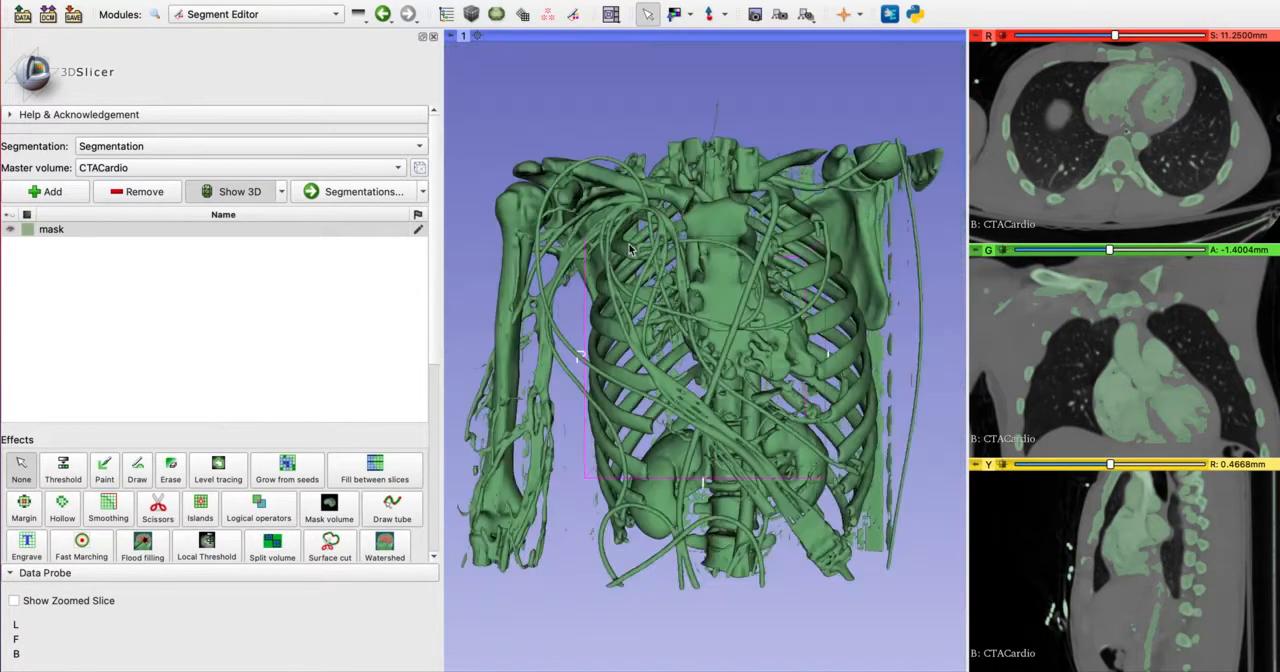
{"action": "left_click_drag", "start_coordinate": [622, 268], "coordinate": [634, 354]}
{"action": "scroll", "coordinate": [634, 354], "scroll_direction": "down", "scroll_amount": 3}
{"action": "scroll", "coordinate": [634, 354], "scroll_direction": "up", "scroll_amount": 4}
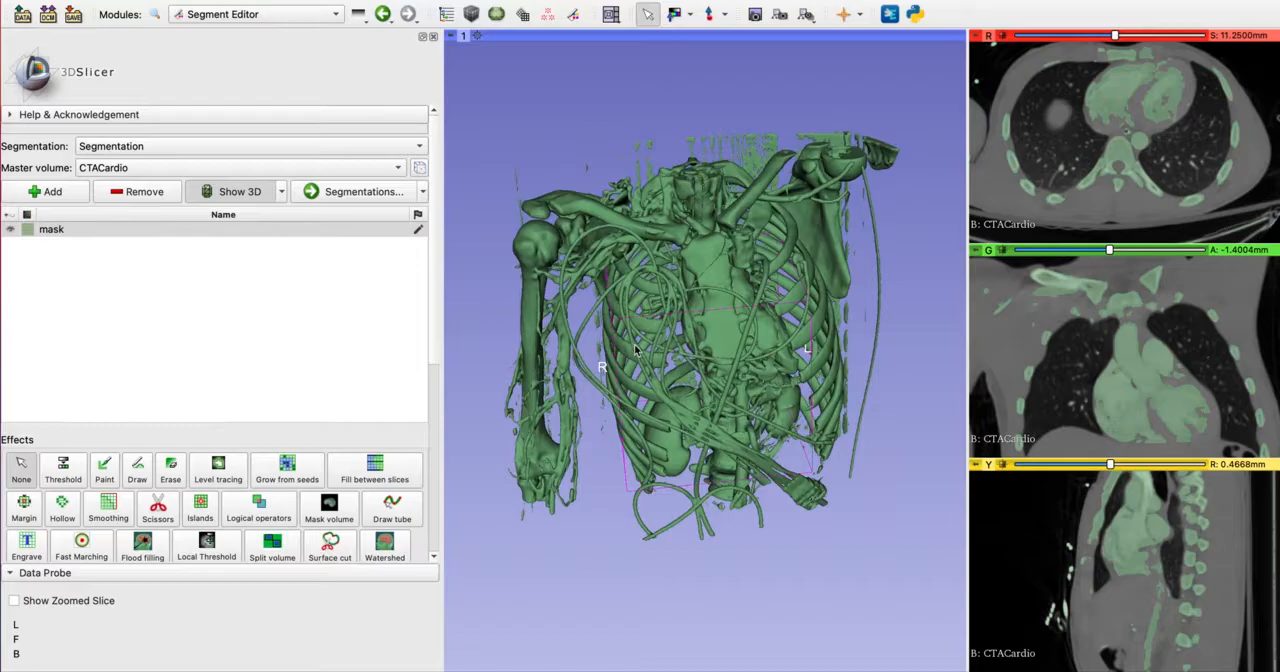
{"action": "scroll", "coordinate": [634, 350], "scroll_direction": "up", "scroll_amount": 3}
{"action": "left_click_drag", "start_coordinate": [634, 352], "coordinate": [590, 347]}
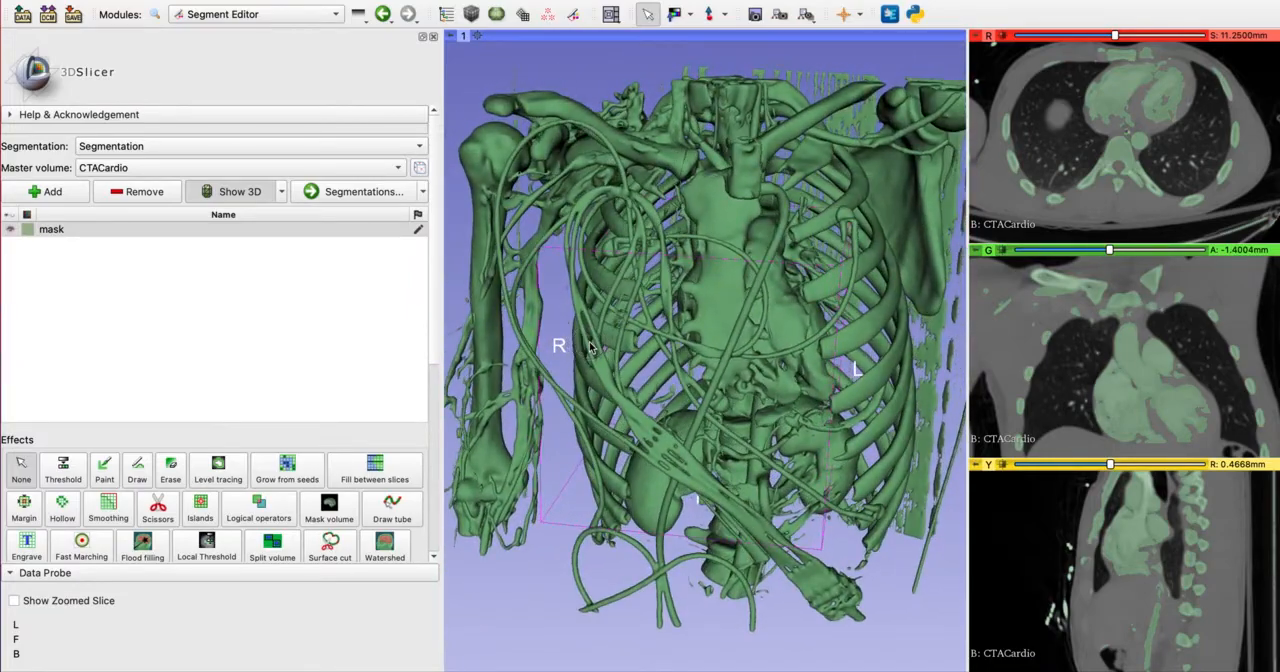
{"action": "scroll", "coordinate": [590, 346], "scroll_direction": "up", "scroll_amount": 5}
{"action": "scroll", "coordinate": [590, 348], "scroll_direction": "down", "scroll_amount": 6}
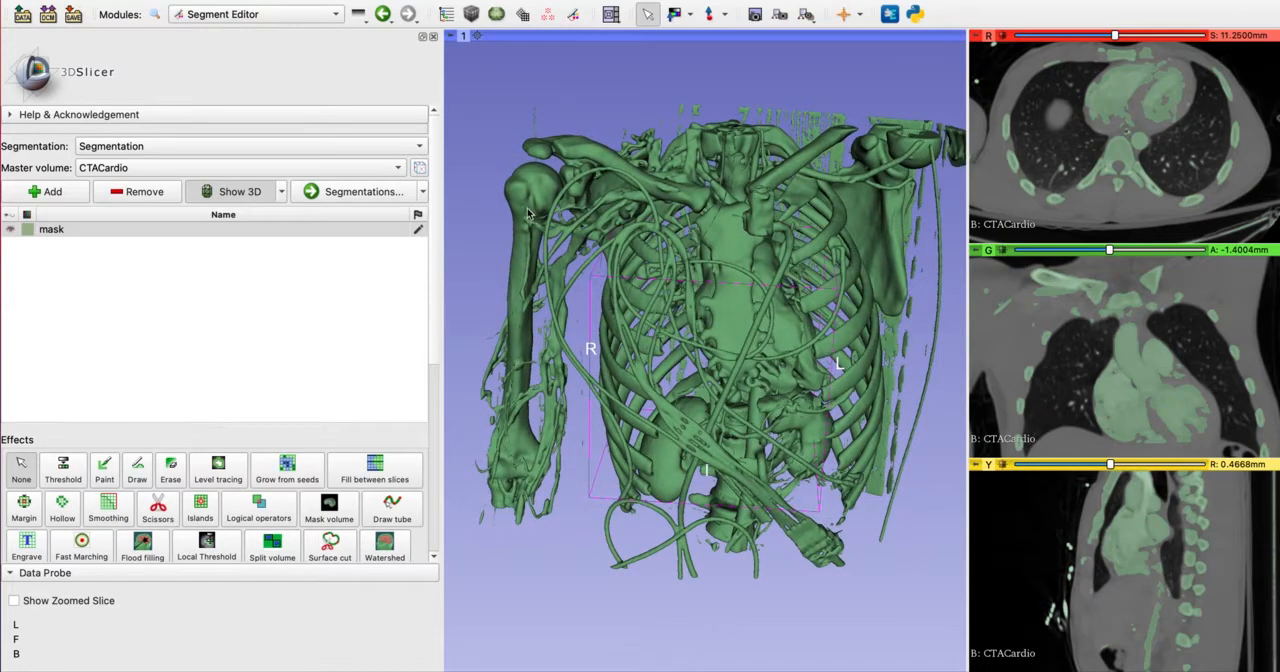
{"action": "mouse_move", "coordinate": [650, 237]}
{"action": "left_mouse_down"}
{"action": "mouse_move", "coordinate": [677, 440]}
{"action": "mouse_move", "coordinate": [652, 268]}
{"action": "mouse_move", "coordinate": [615, 377]}
{"action": "mouse_move", "coordinate": [803, 420]}
{"action": "mouse_move", "coordinate": [627, 237]}
{"action": "left_mouse_up"}
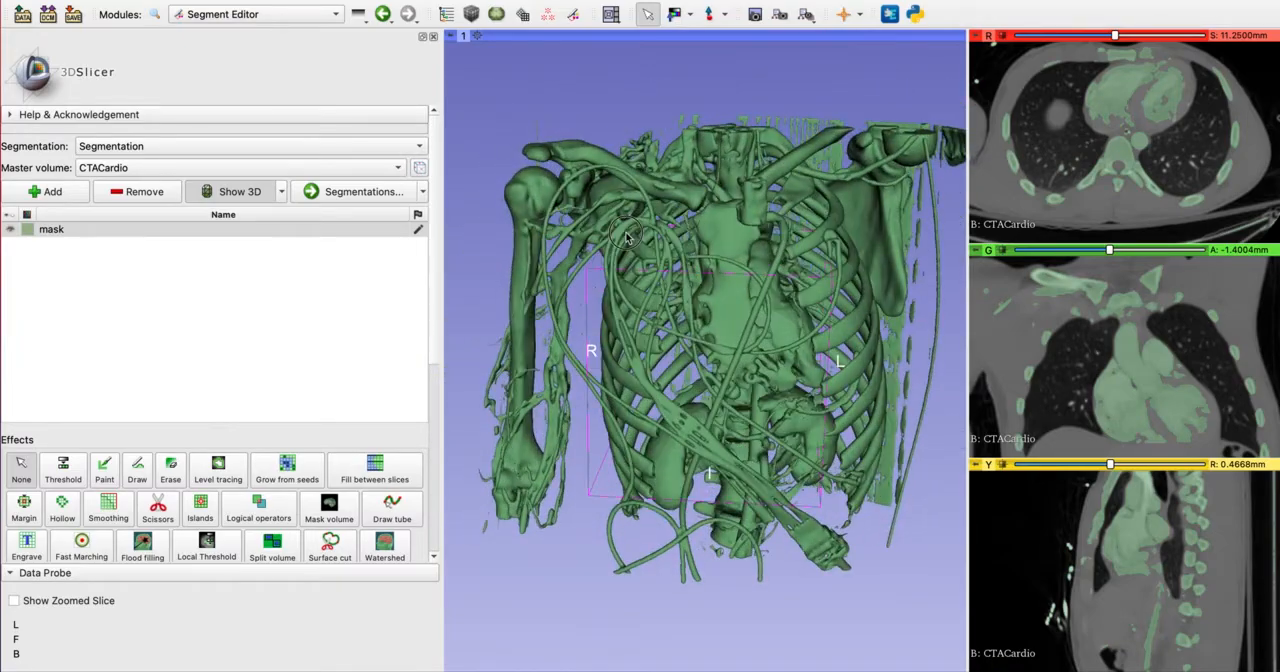
{"action": "left_click_drag", "start_coordinate": [690, 425], "coordinate": [760, 330]}
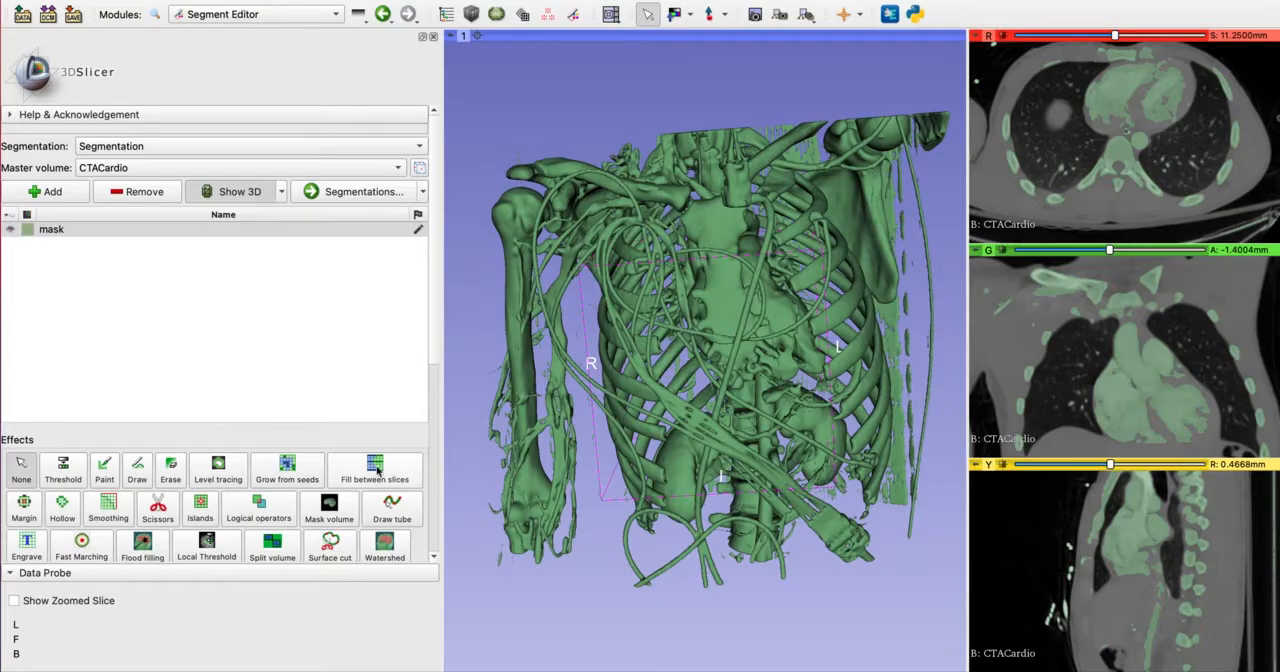
Activate the Islands effect for the mask segment with the keep largest island option
{"action": "left_click", "coordinate": [201, 511]}
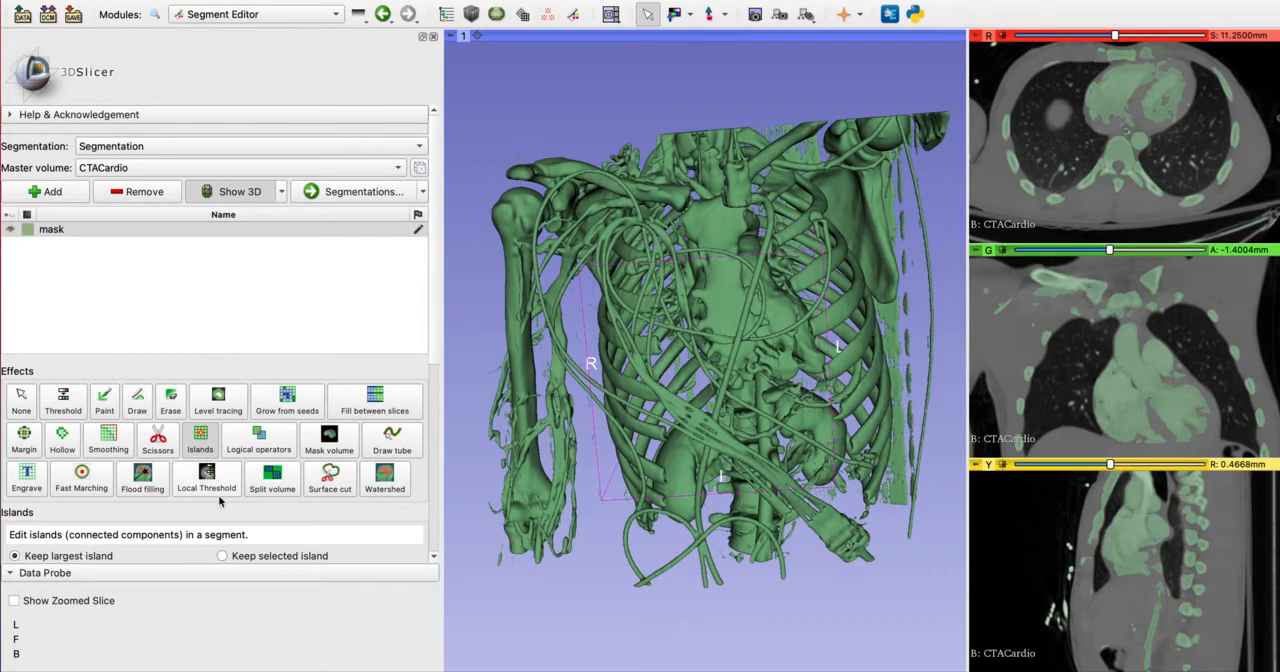
{"action": "scroll", "coordinate": [220, 501], "scroll_direction": "down", "scroll_amount": 3}
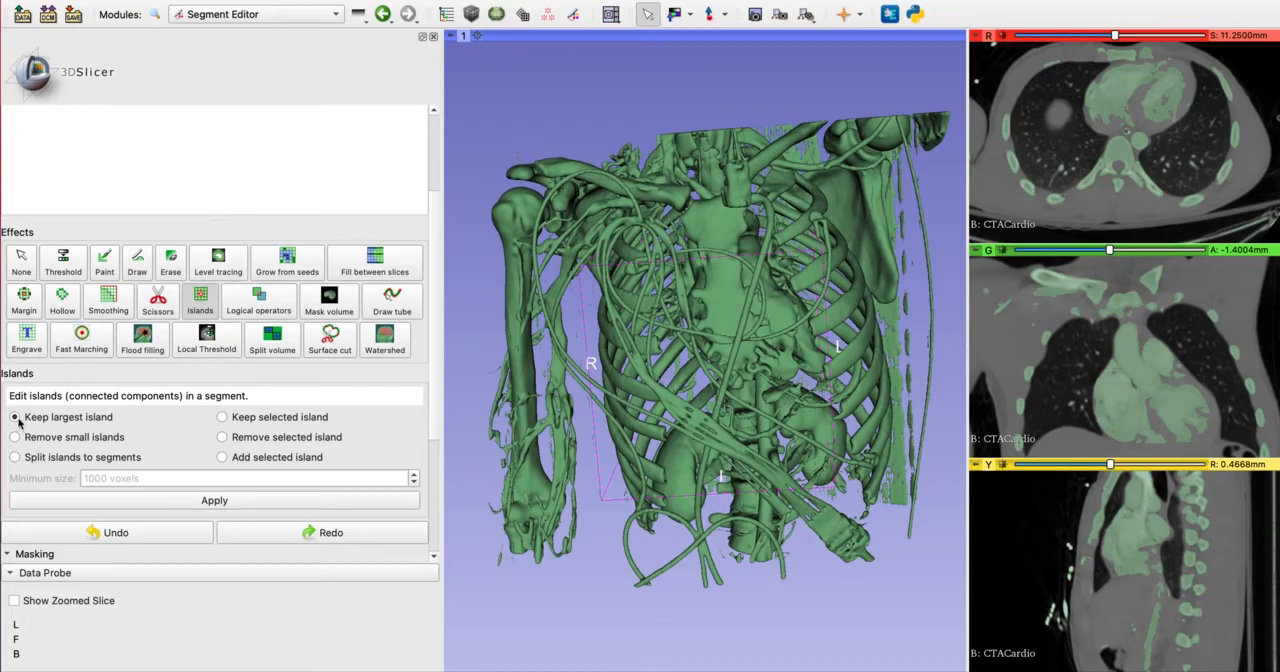